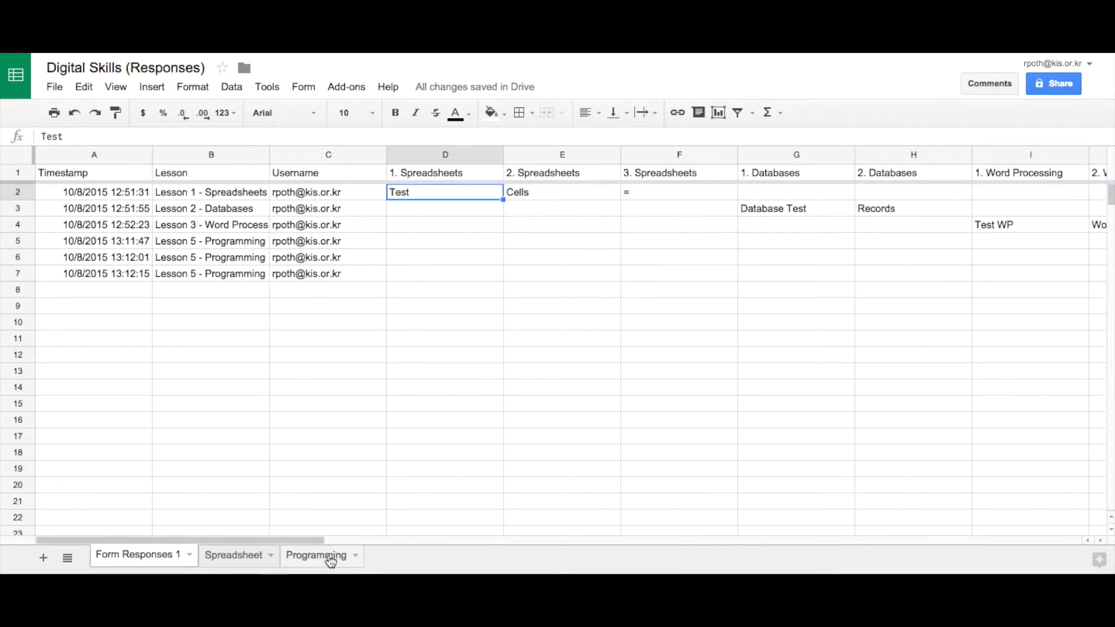
Show the Programming sheet with the three Lesson 5 - Programming responses.
{"action": "left_click", "coordinate": [316, 559]}
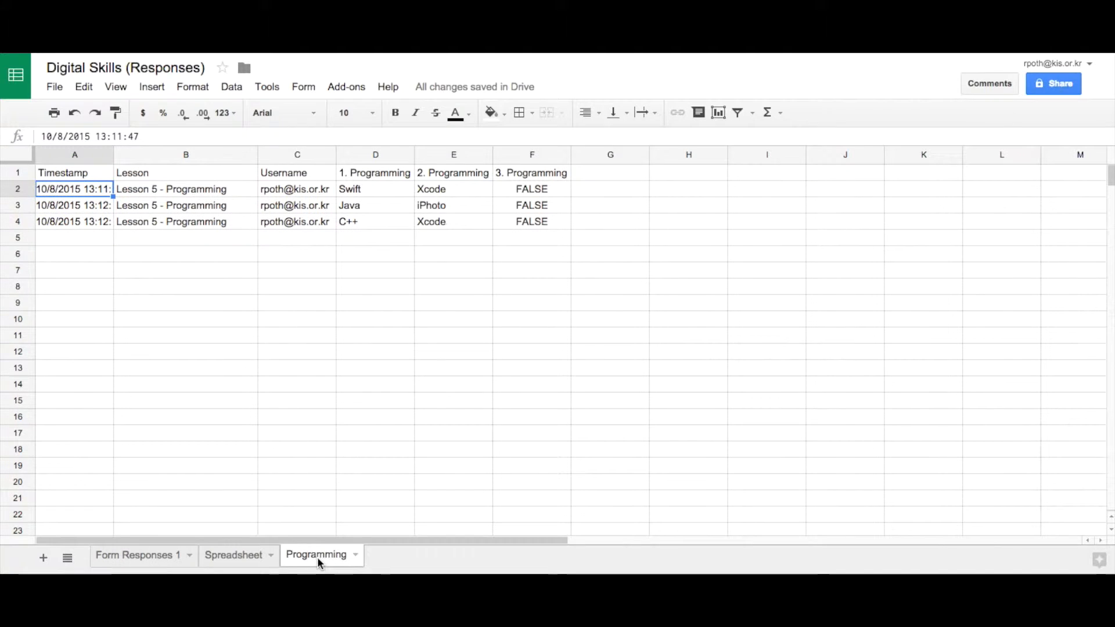
Inspect the QUERY formula in cell A1 of the Programming sheet, leaving it unchanged.
{"action": "left_click", "coordinate": [75, 173]}
{"action": "left_click_drag", "start_coordinate": [44, 137], "coordinate": [526, 140]}
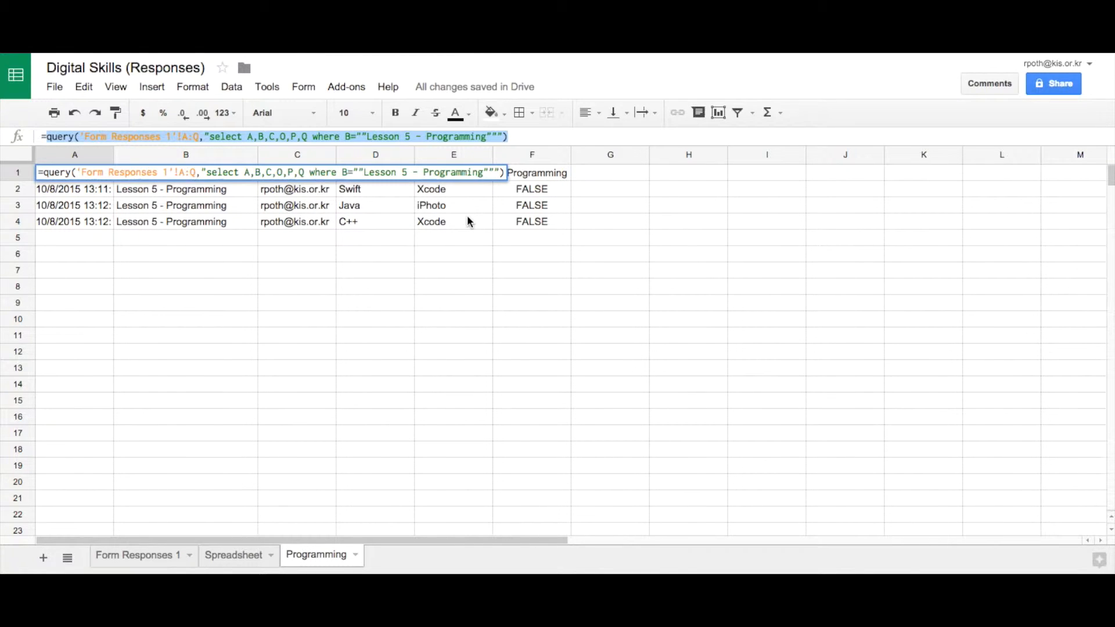
{"action": "left_click", "coordinate": [407, 225]}
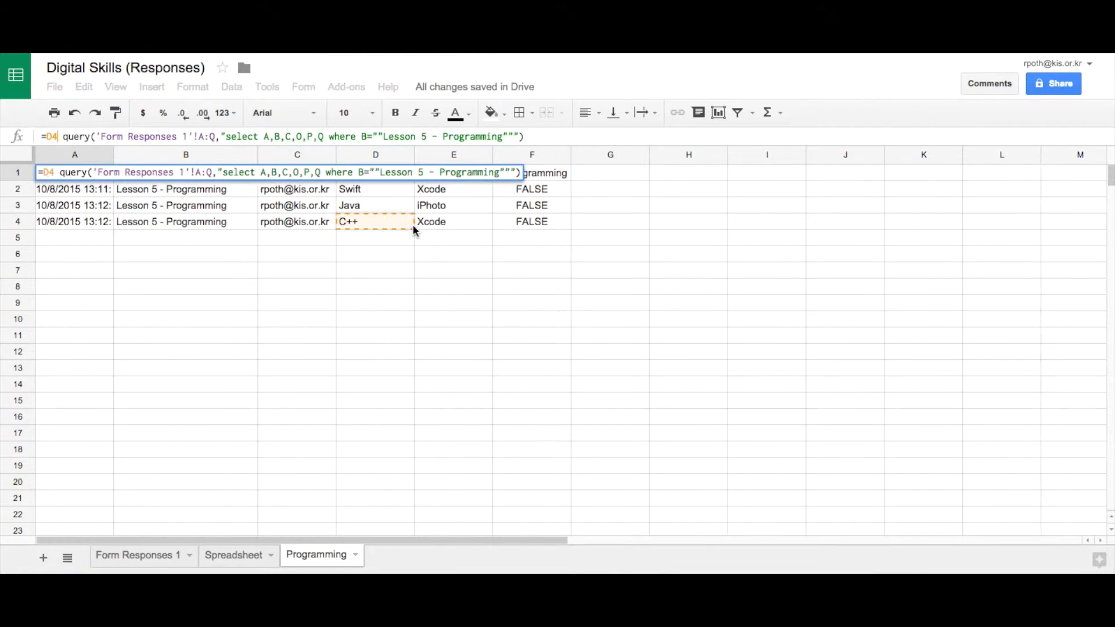
{"action": "left_click", "coordinate": [212, 329]}
{"action": "key", "text": "Escape"}
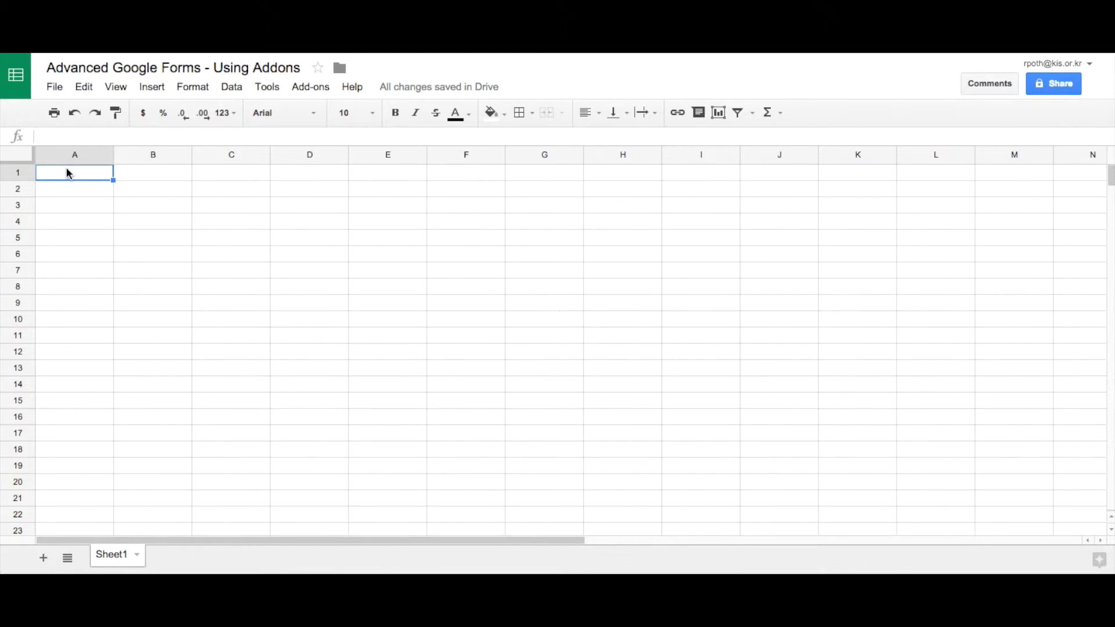
Start an =importrange(" formula in cell A1 of the blank Sheet1.
{"action": "type", "text": "=imp"}
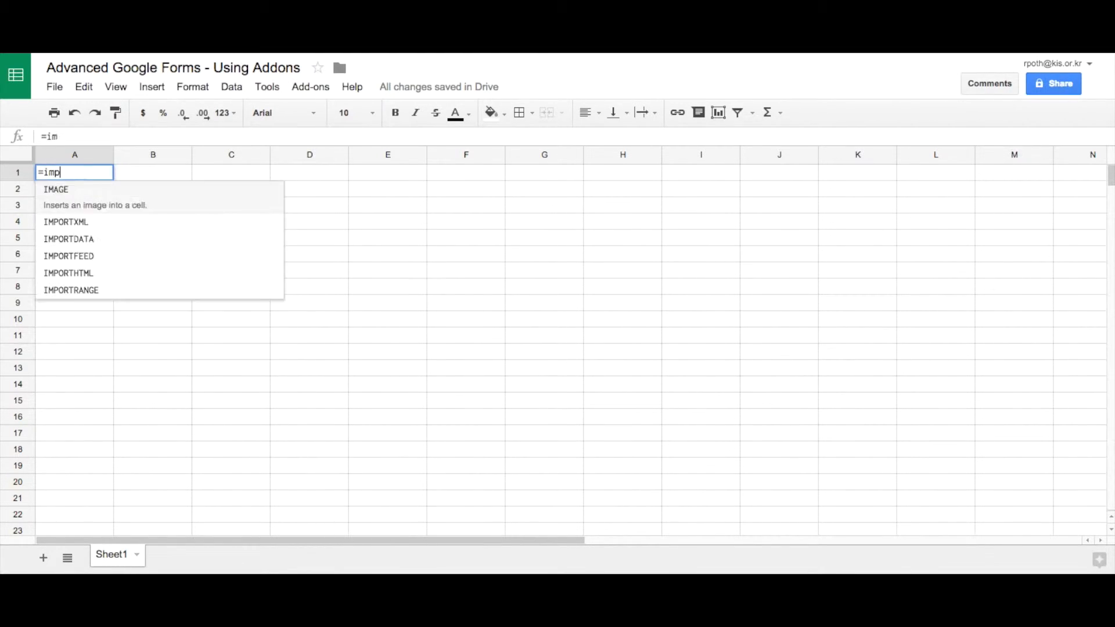
{"action": "type", "text": "ortrange("}
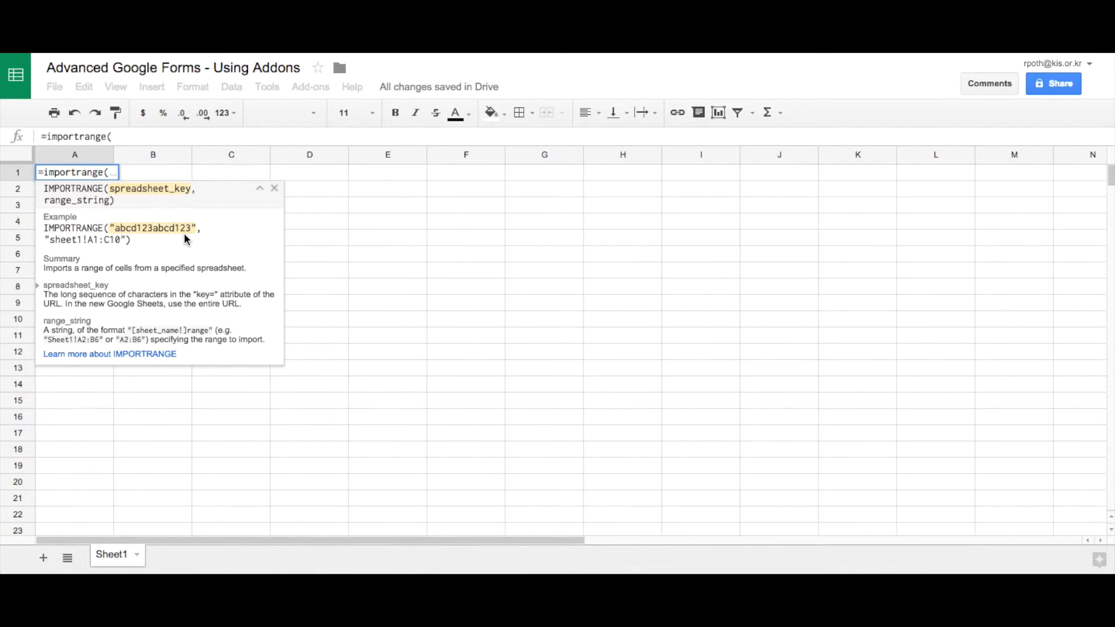
{"action": "type", "text": "\""}
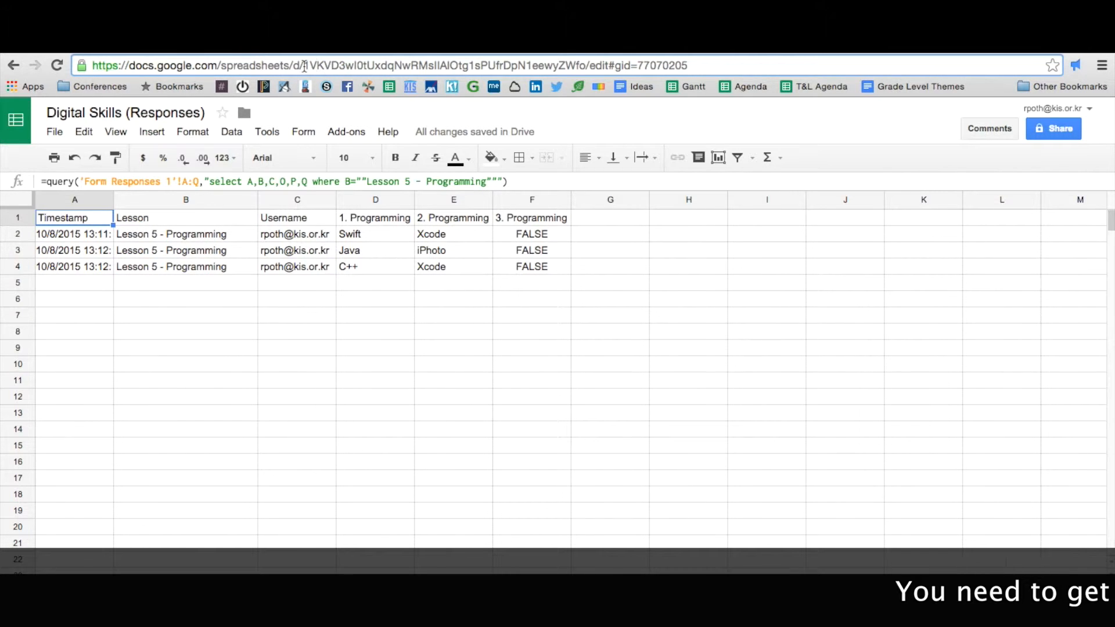
Select and copy the Digital Skills spreadsheet key after /d/ in the web address.
{"action": "left_click_drag", "start_coordinate": [304, 65], "coordinate": [587, 67]}
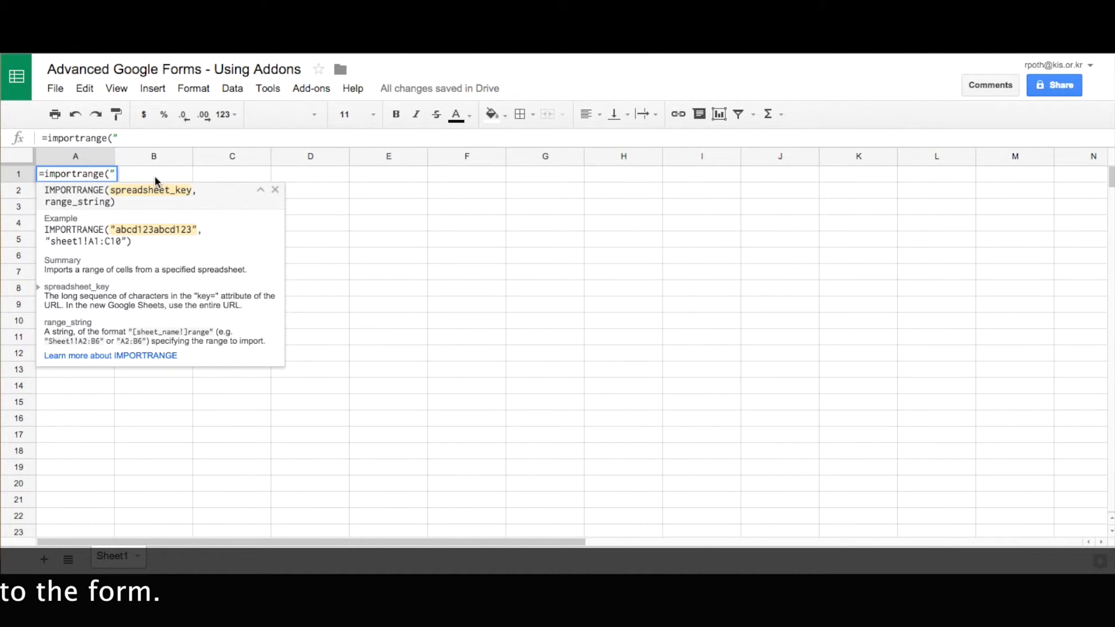
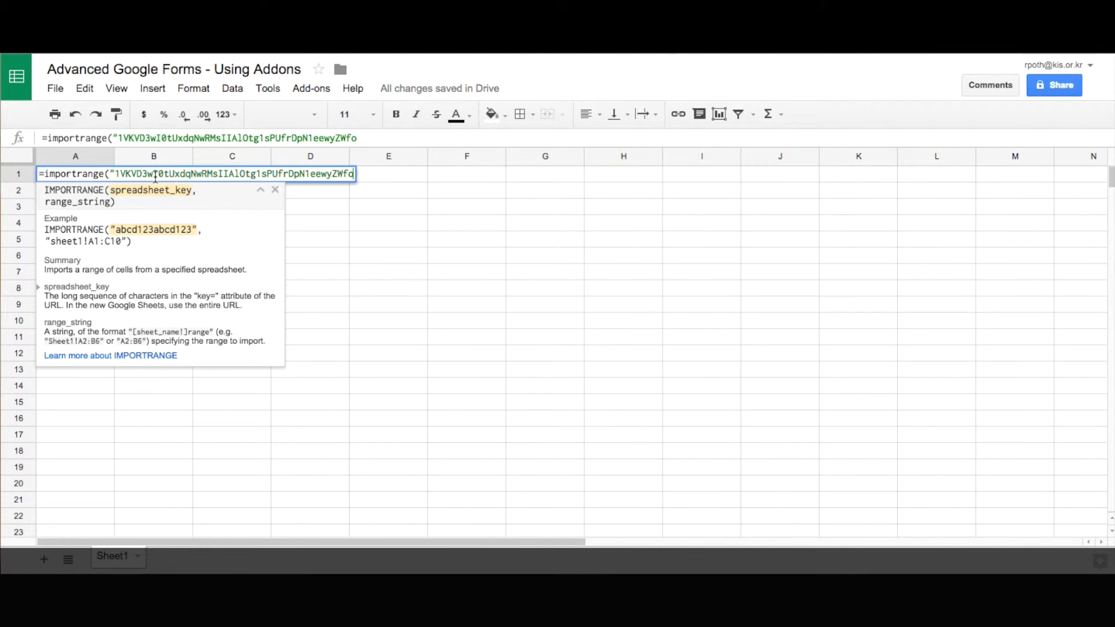
Finish A1 as =importrange("key","Programming!A:F") using the pasted spreadsheet key.
{"action": "type", "text": "\""}
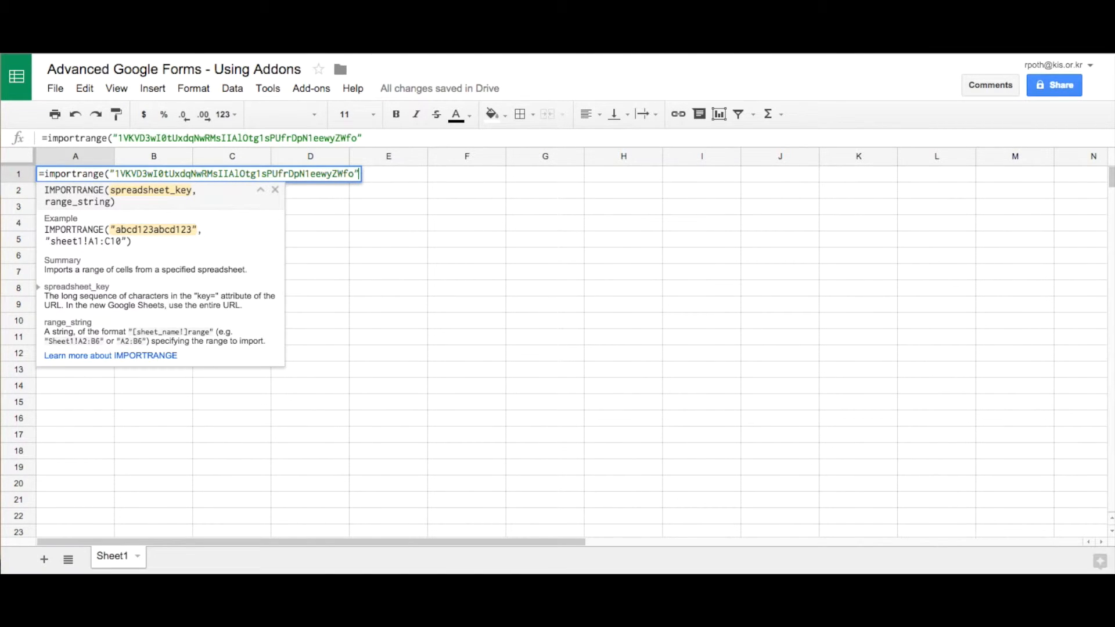
{"action": "type", "text": ","}
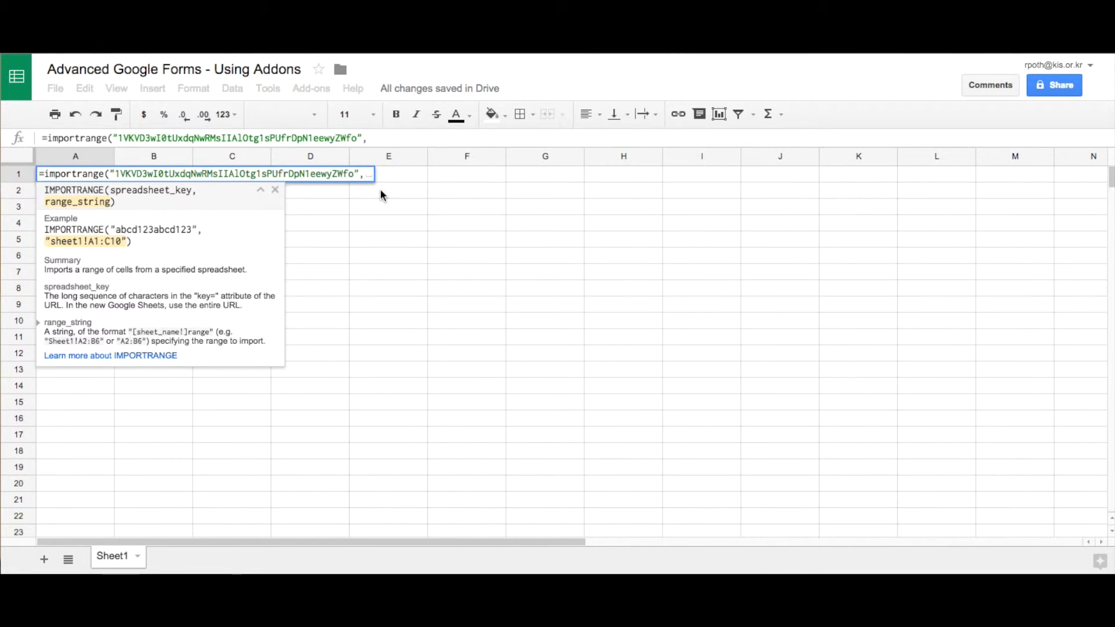
{"action": "type", "text": "Programming"}
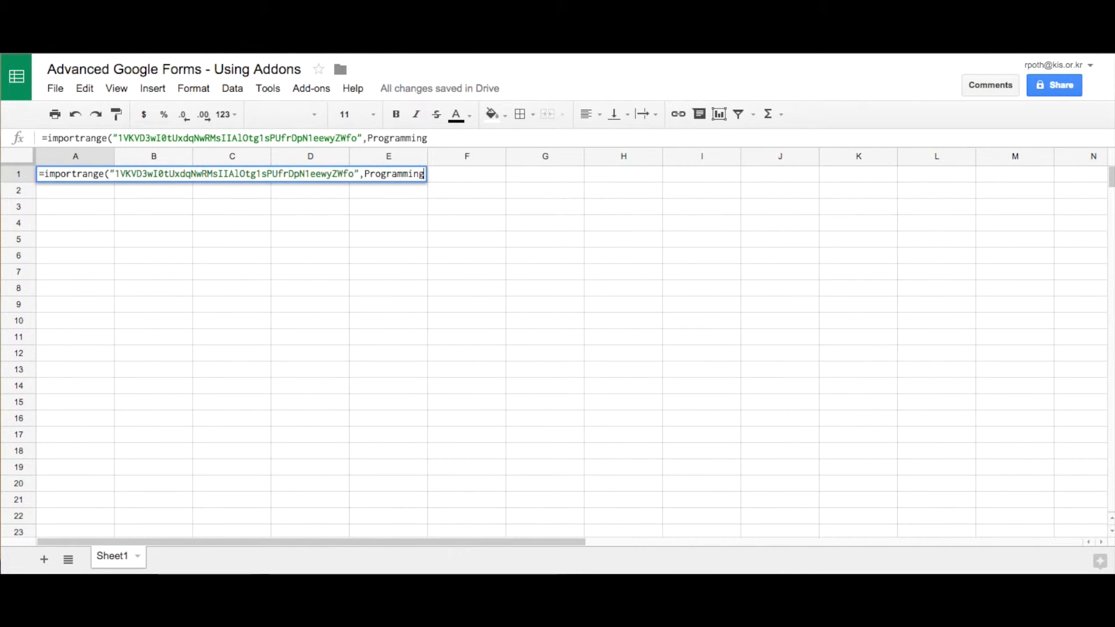
{"action": "type", "text": "!A:F"}
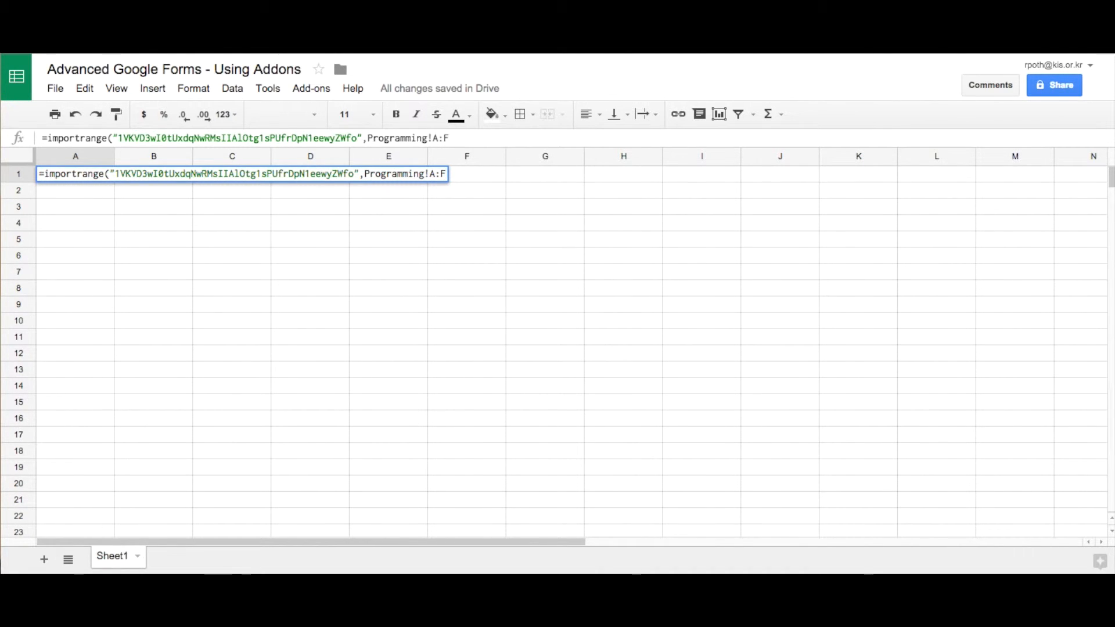
{"action": "left_click", "coordinate": [364, 173]}
{"action": "type", "text": "\""}
{"action": "left_click", "coordinate": [451, 174]}
{"action": "type", "text": "\")"}
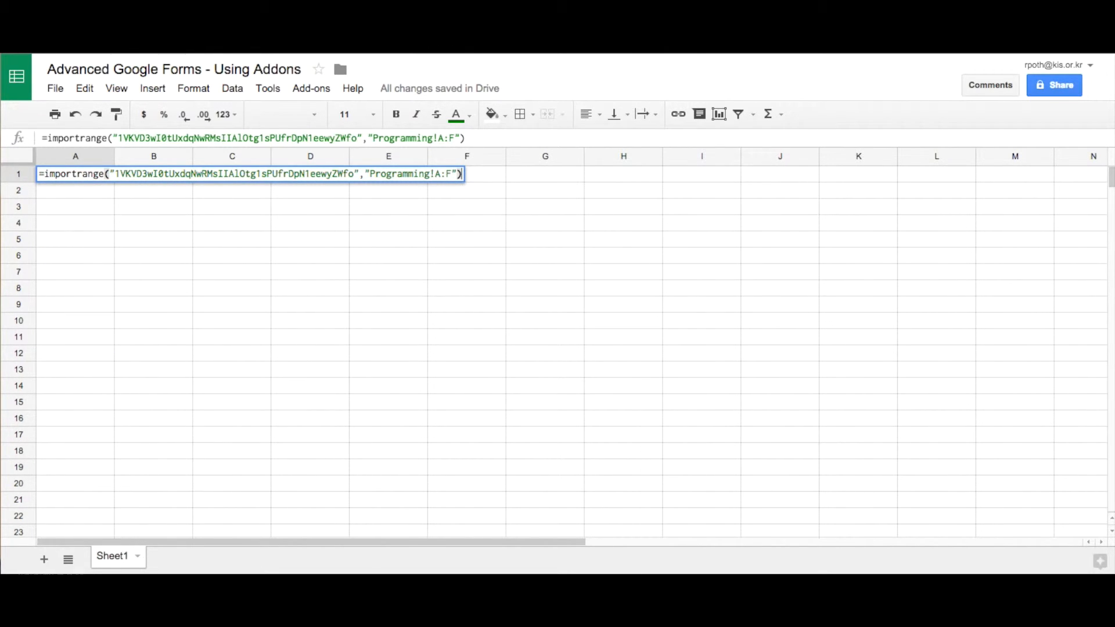
{"action": "key", "text": "Return"}
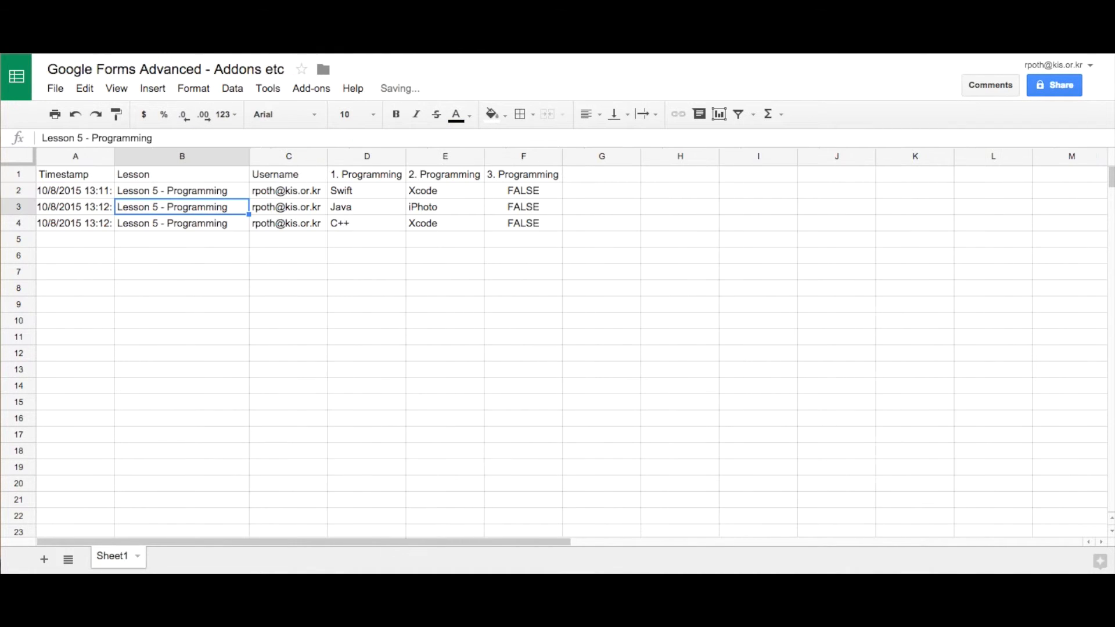
Check that deleted imported values refill, then return to cell A1.
{"action": "key", "text": "Right"}
{"action": "key", "text": "Delete"}
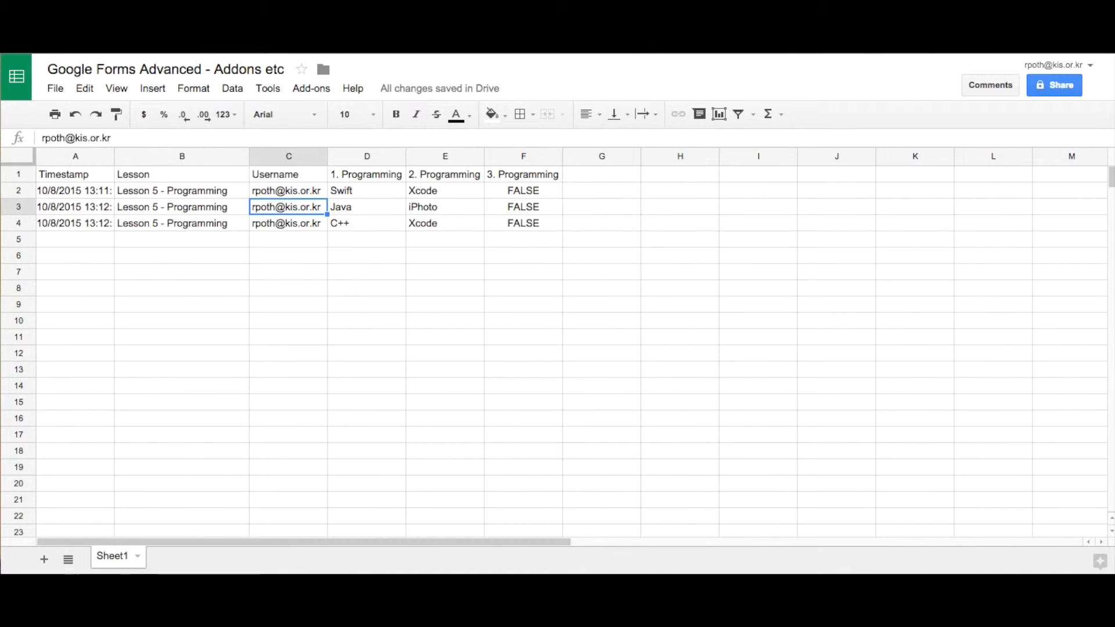
{"action": "key", "text": "ctrl+Home"}
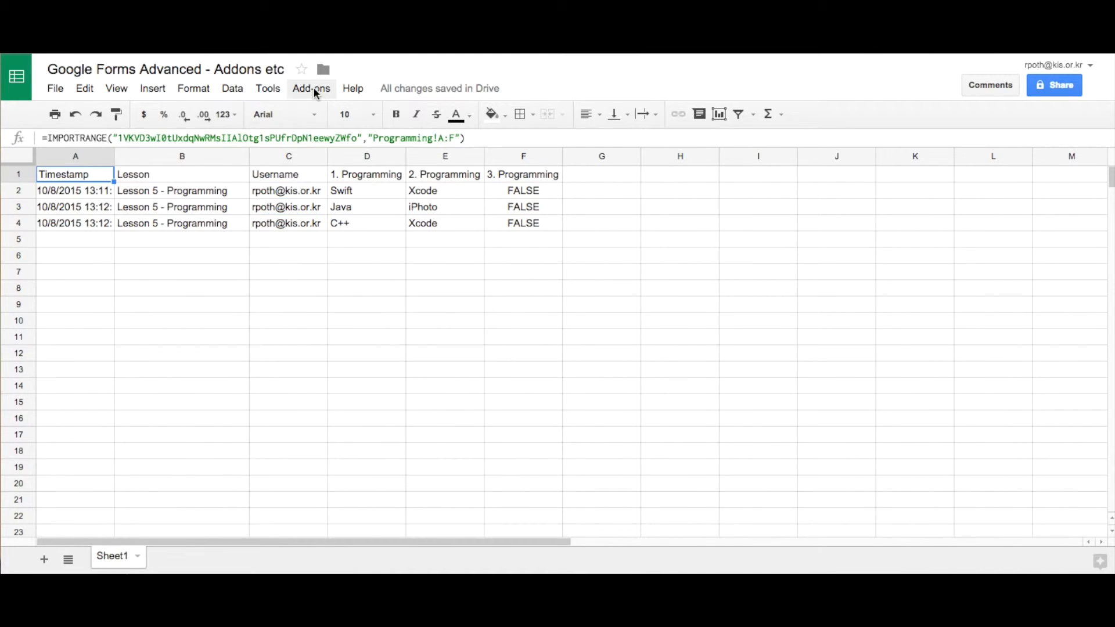
{"action": "left_click", "coordinate": [316, 94]}
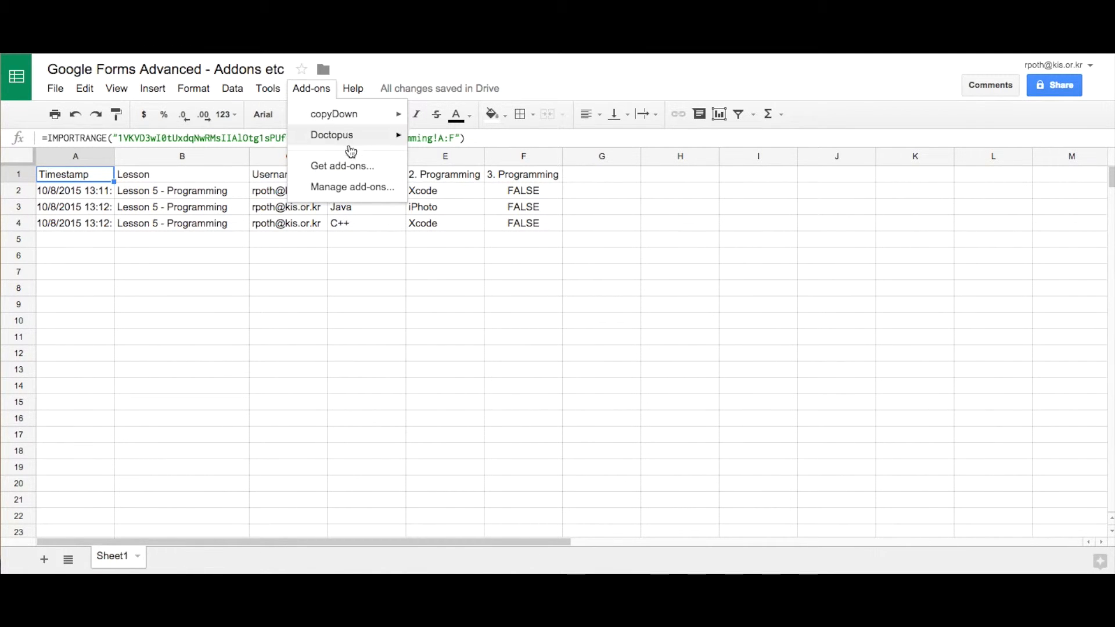
Find 'flubaroo' in the add-on store, install it free and allow its permissions.
{"action": "left_click", "coordinate": [347, 167]}
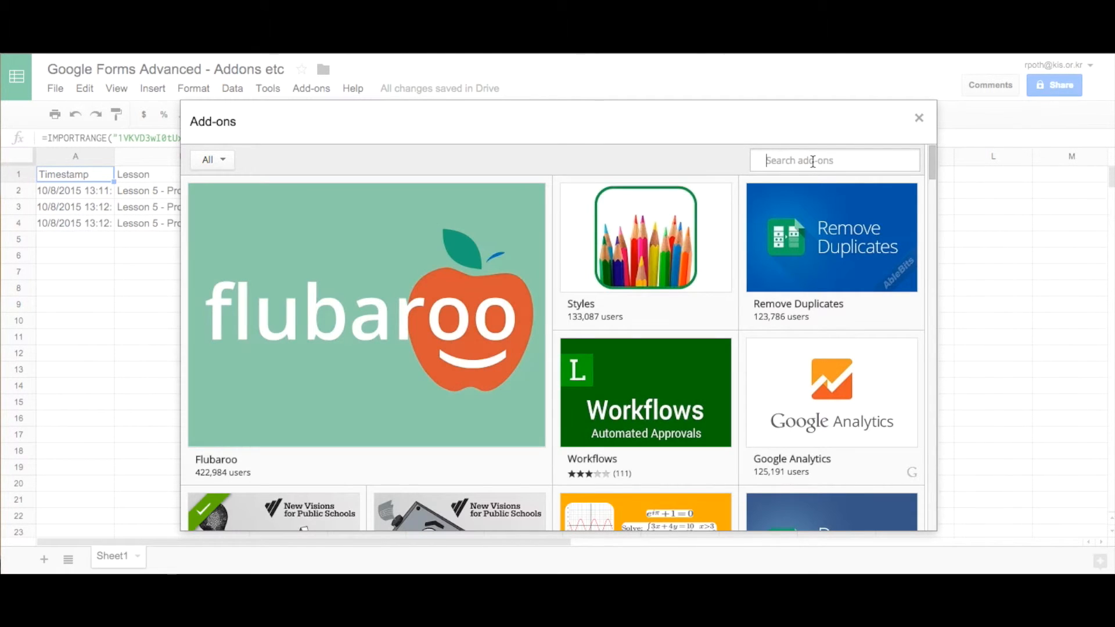
{"action": "type", "text": "flubaroo"}
{"action": "mouse_move", "coordinate": [835, 205]}
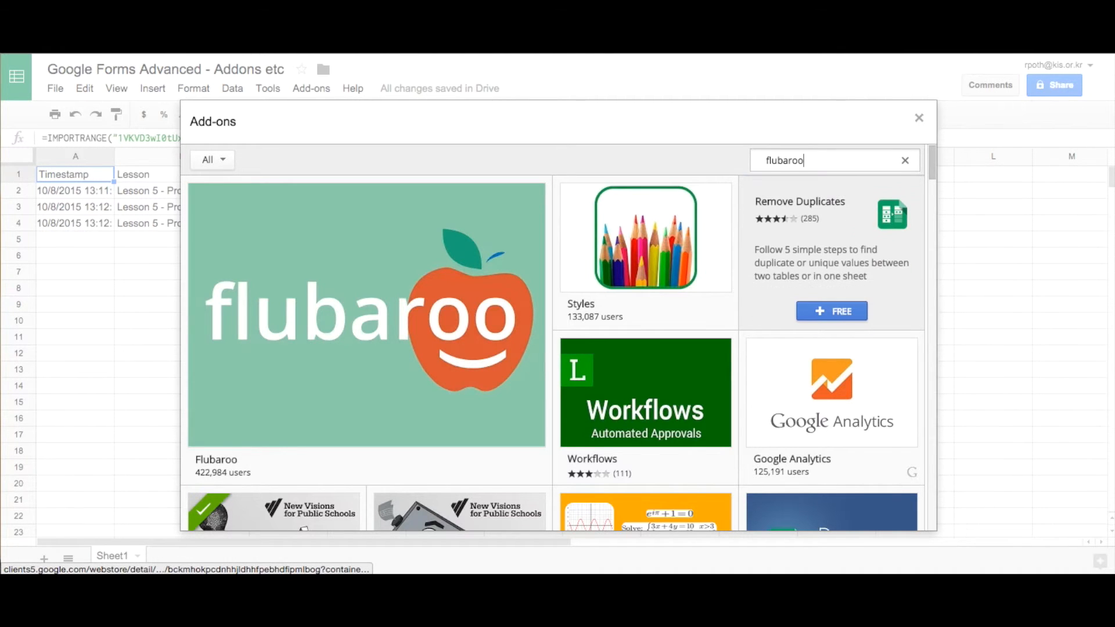
{"action": "key", "text": "Return"}
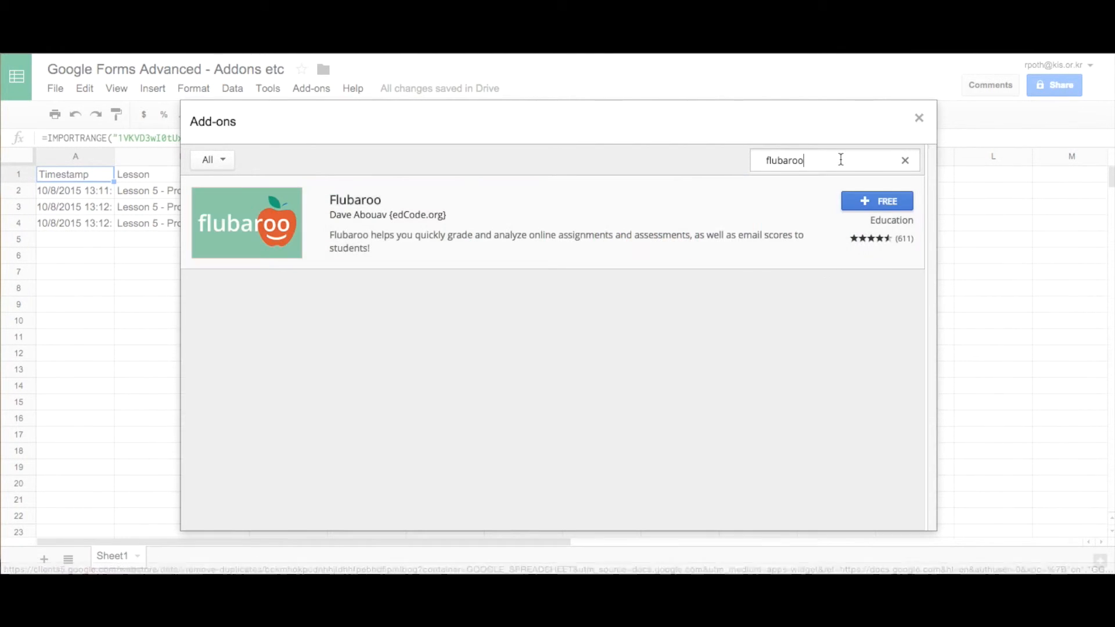
{"action": "left_click", "coordinate": [887, 204]}
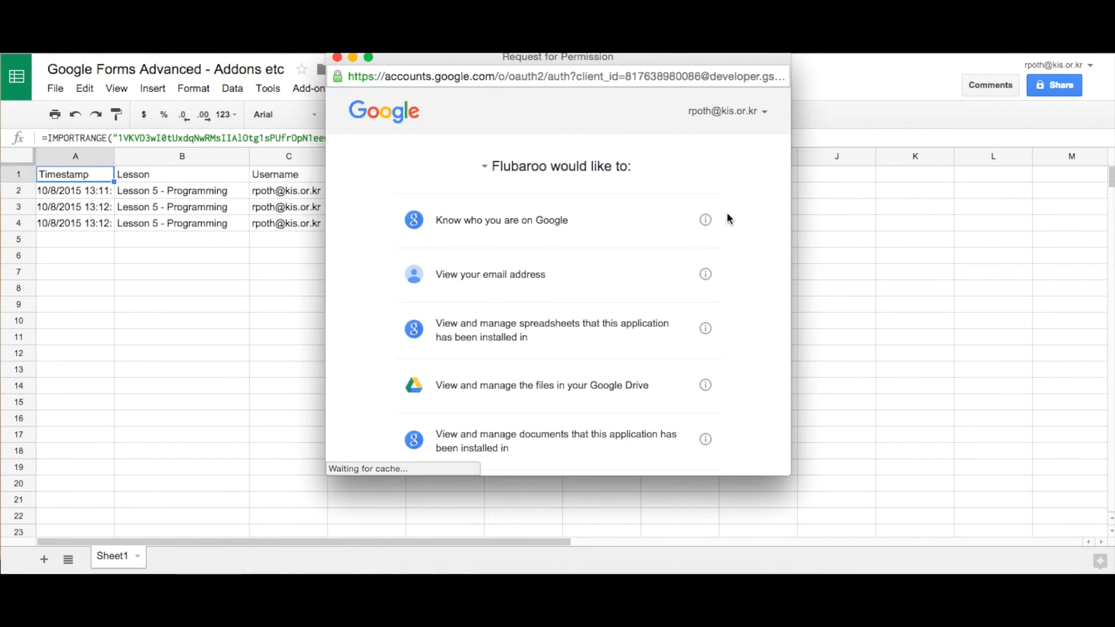
{"action": "scroll", "coordinate": [726, 218], "scroll_direction": "down", "scroll_amount": 10}
{"action": "left_click", "coordinate": [697, 441]}
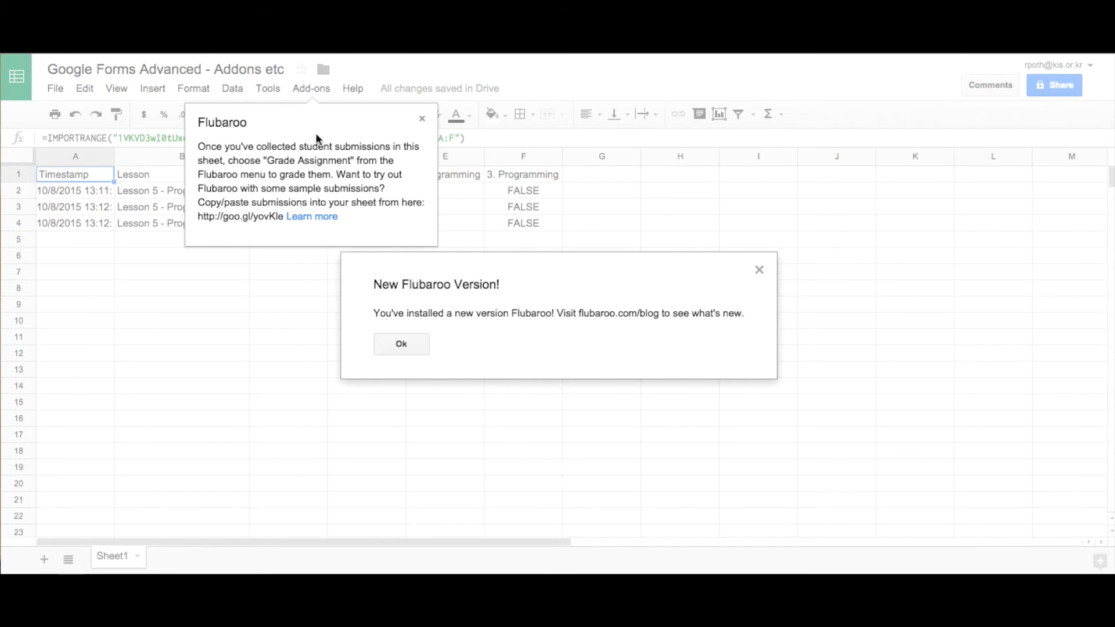
{"action": "left_click", "coordinate": [398, 351]}
{"action": "left_click", "coordinate": [423, 119]}
{"action": "left_click", "coordinate": [310, 90]}
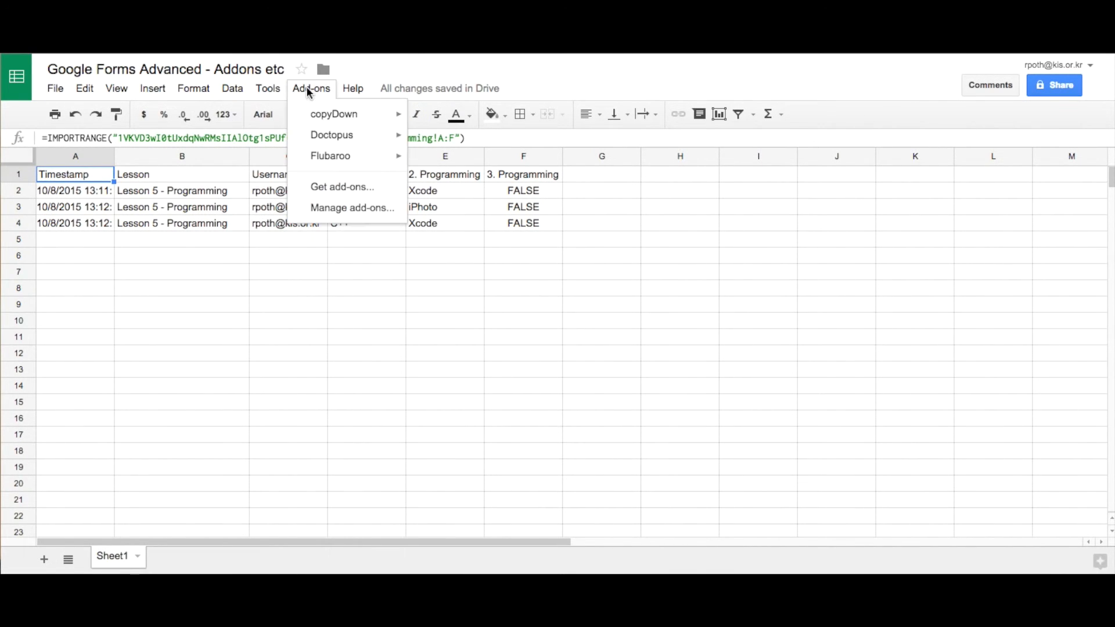
Run Flubaroo Grade Assignment with Lesson set to Skip Grading and 1 point for Programming.
{"action": "mouse_move", "coordinate": [346, 162]}
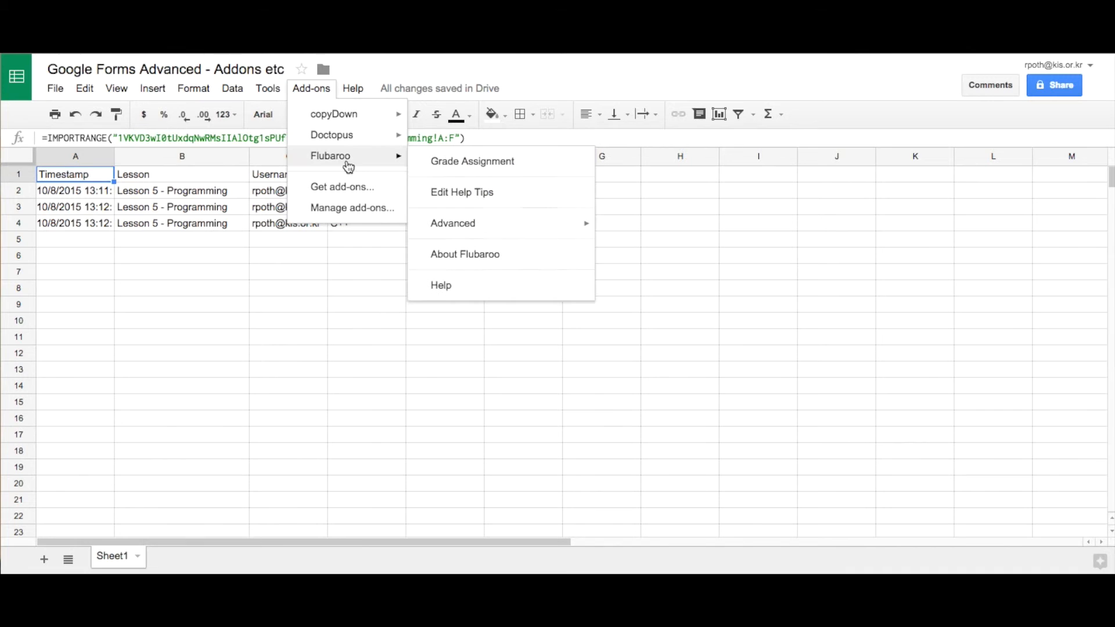
{"action": "left_click", "coordinate": [527, 162]}
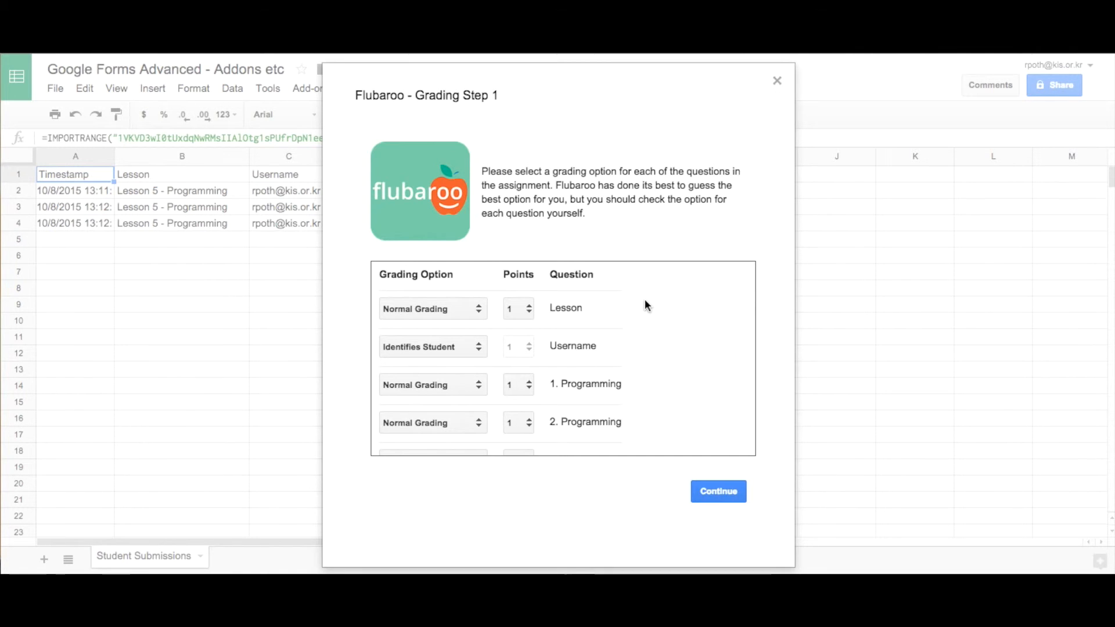
{"action": "left_click", "coordinate": [480, 312]}
{"action": "left_click", "coordinate": [480, 312]}
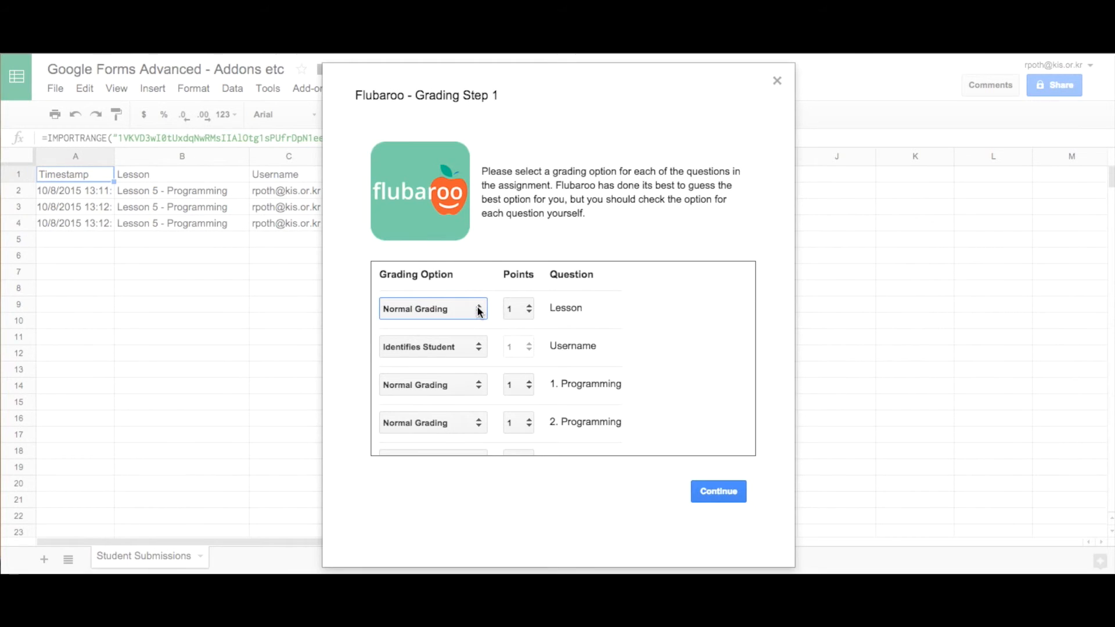
{"action": "left_click", "coordinate": [479, 312]}
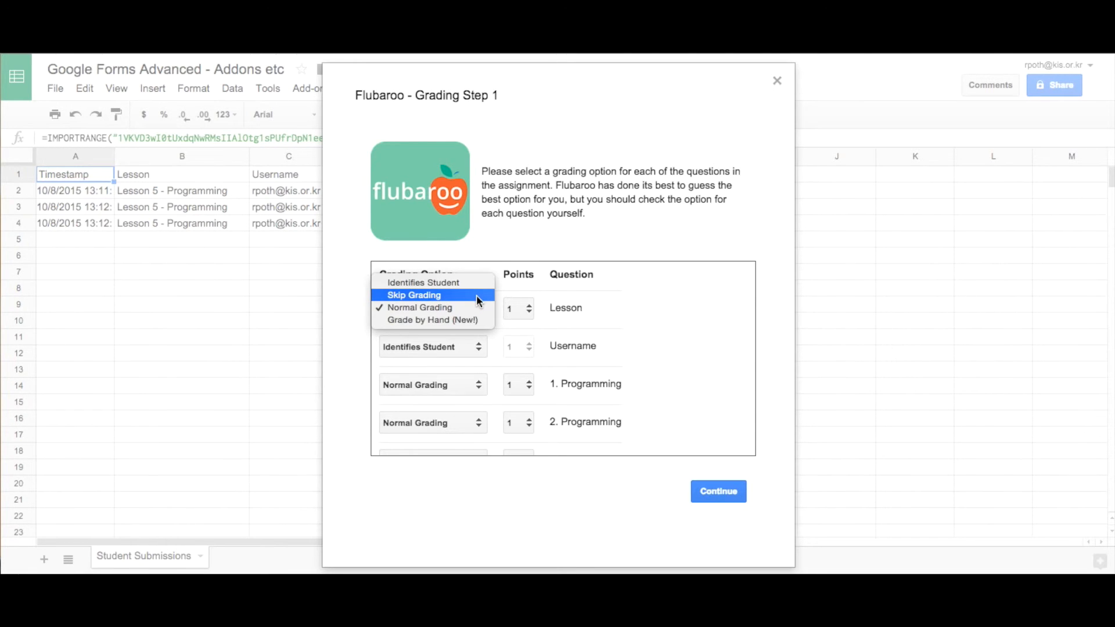
{"action": "left_click", "coordinate": [465, 295]}
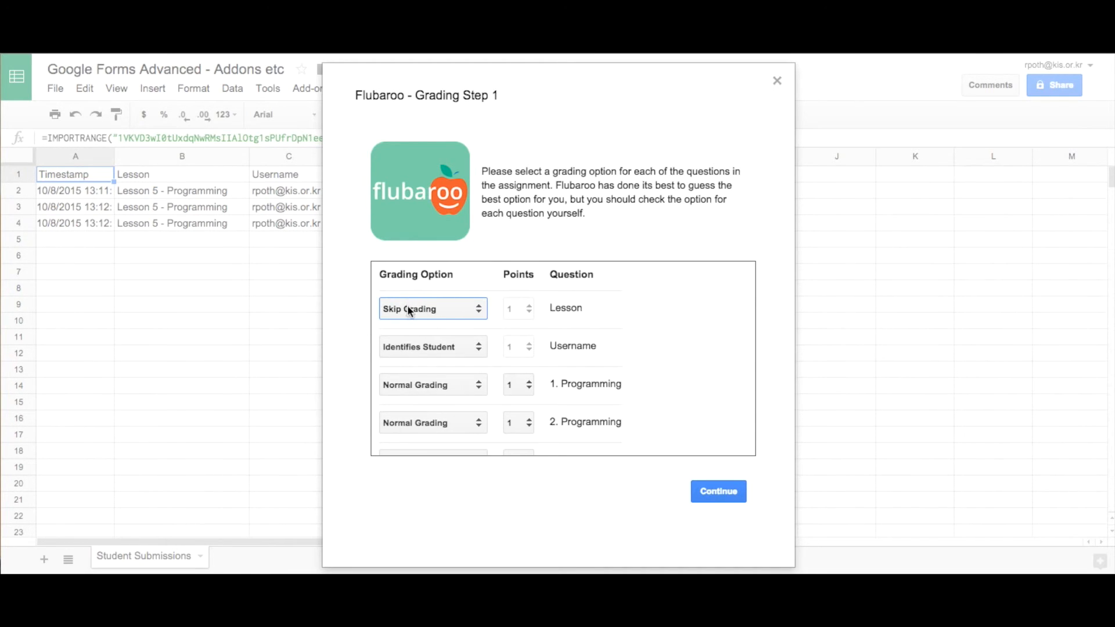
{"action": "scroll", "coordinate": [587, 360], "scroll_direction": "down", "scroll_amount": 1}
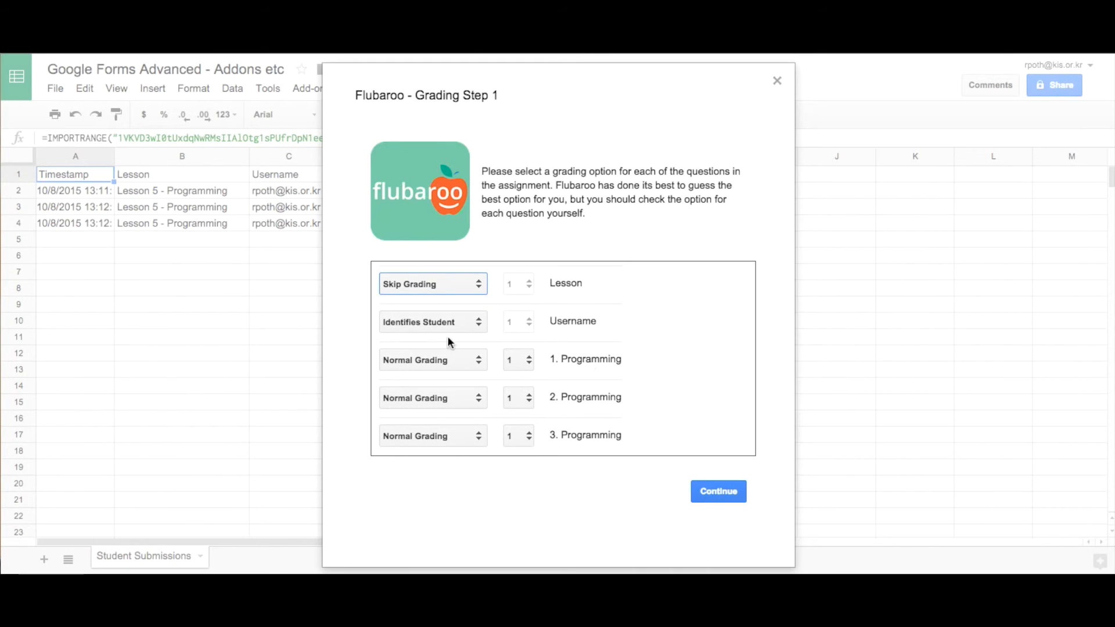
{"action": "left_click", "coordinate": [530, 362]}
{"action": "left_click", "coordinate": [530, 360]}
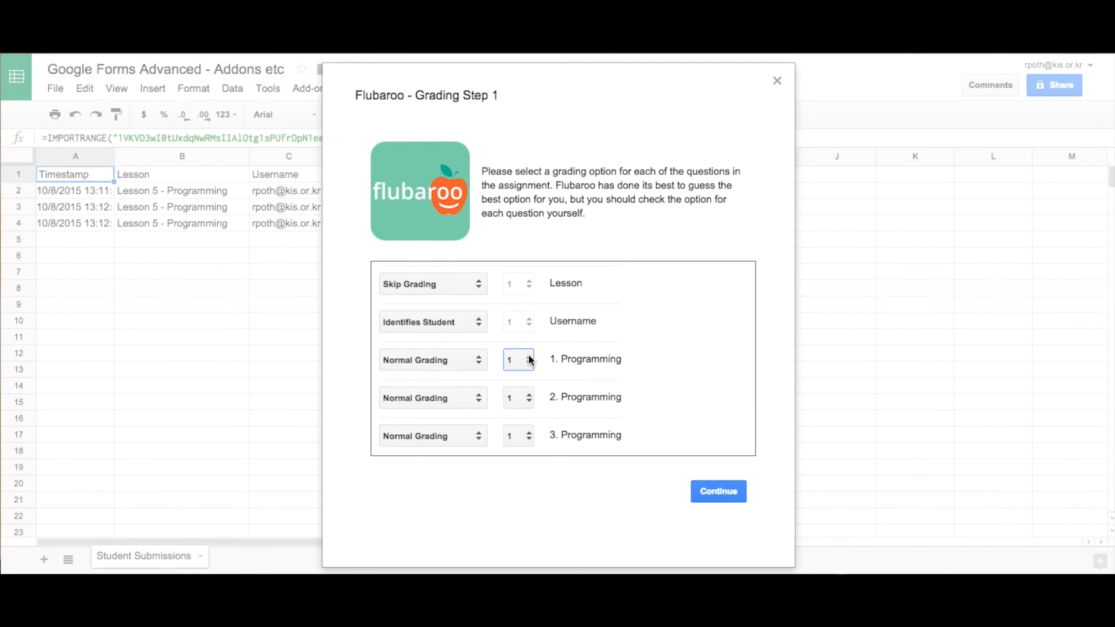
{"action": "left_click", "coordinate": [717, 491]}
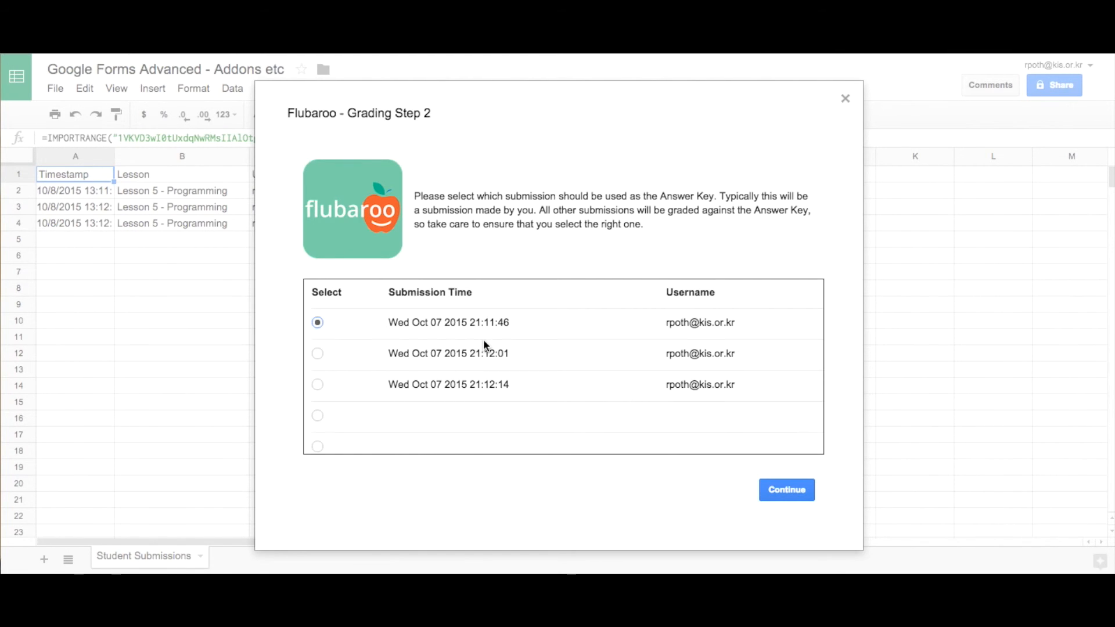
Keep the 21:11:46 first submission as the answer key and continue grading.
{"action": "left_click", "coordinate": [783, 490]}
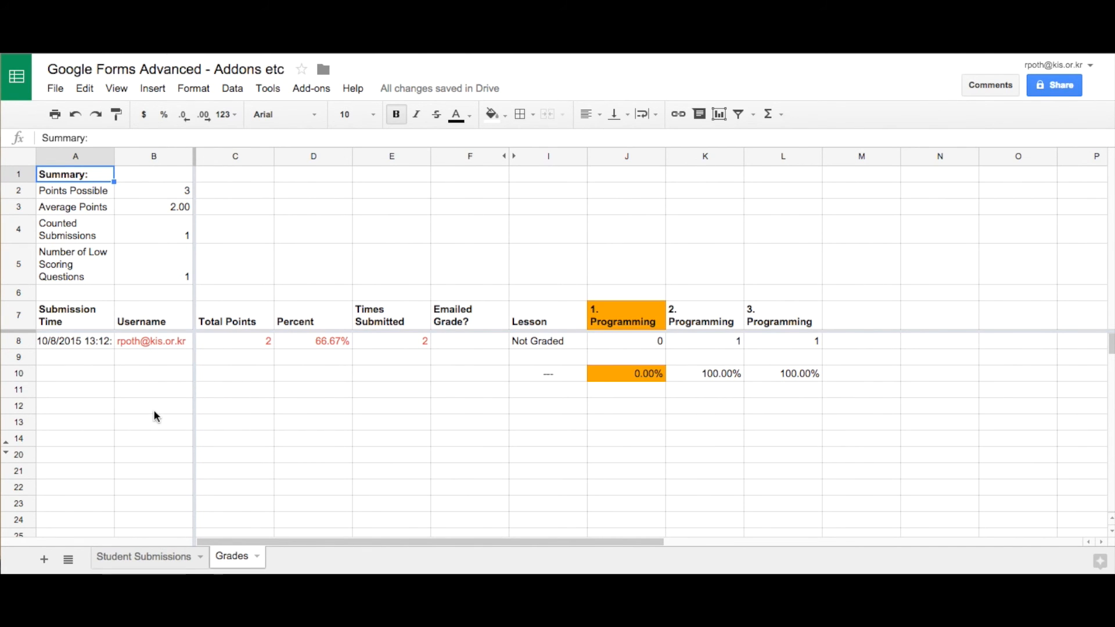
{"action": "left_click", "coordinate": [320, 89]}
{"action": "mouse_move", "coordinate": [352, 163]}
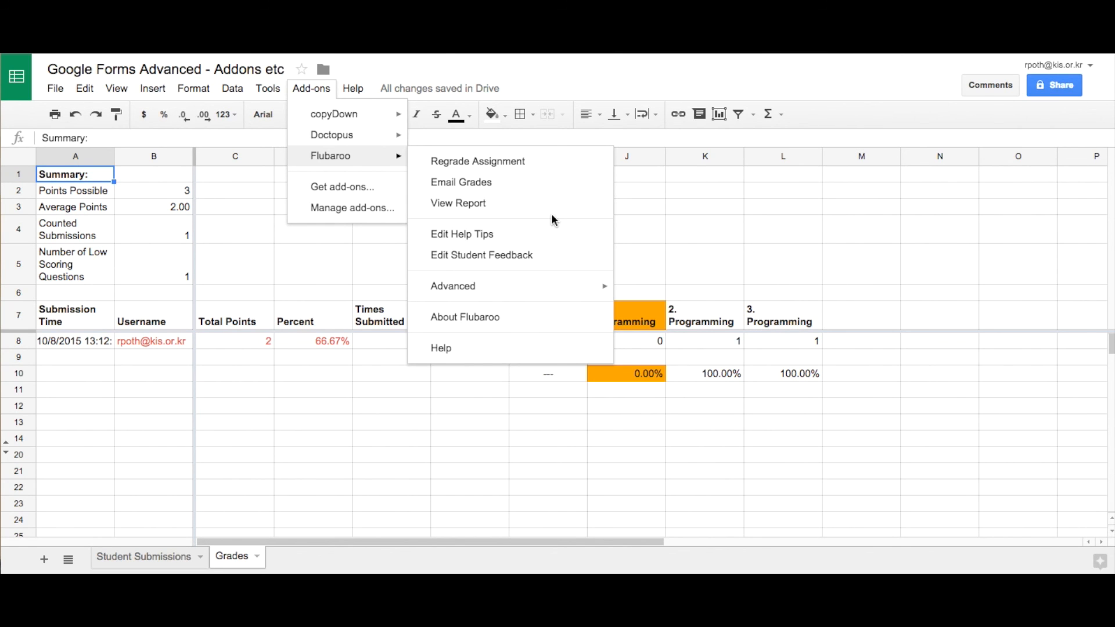
{"action": "mouse_move", "coordinate": [529, 292]}
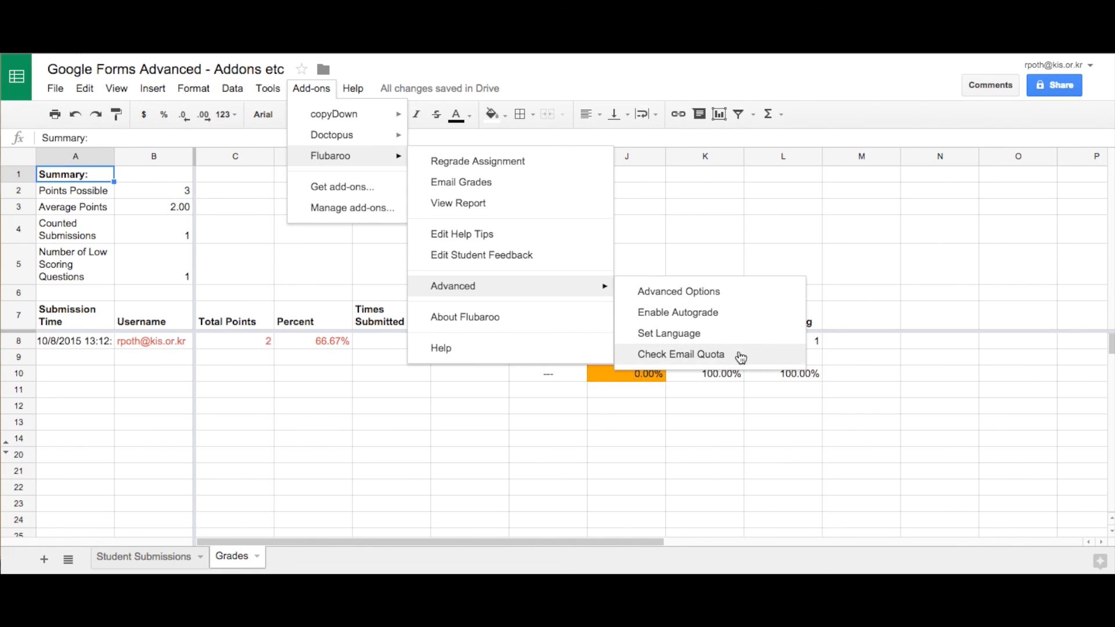
{"action": "left_click", "coordinate": [568, 138]}
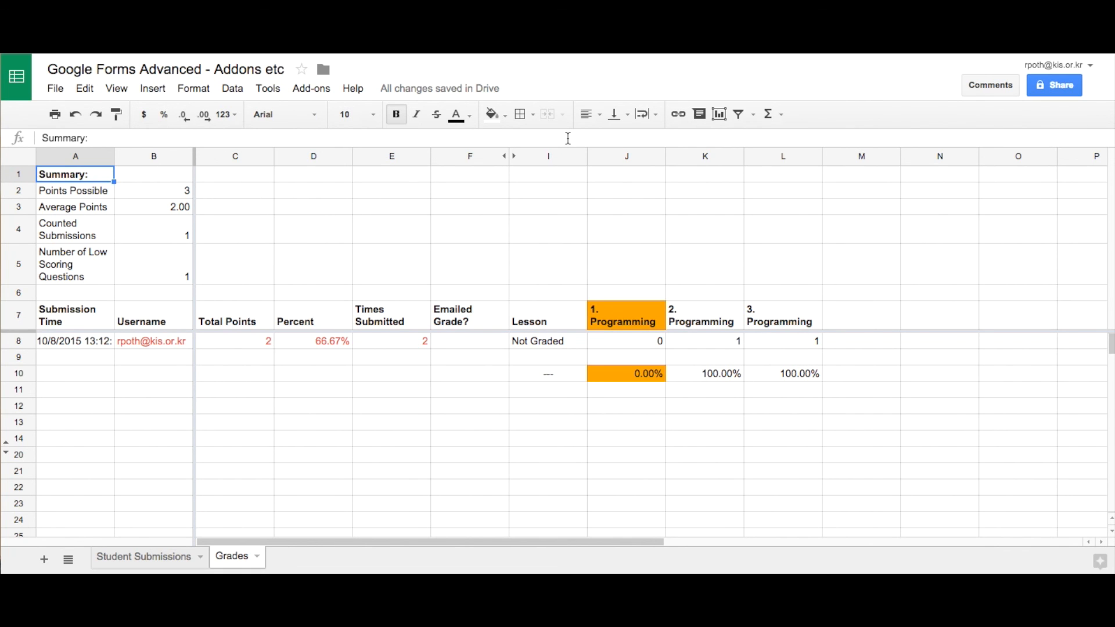